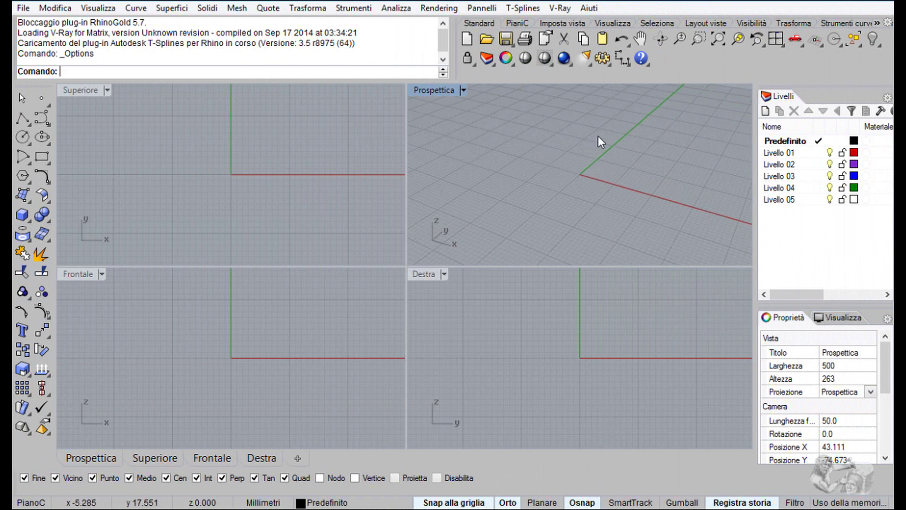
In Rhino Options, go to Vista > Modalità di visualizzazione > Wireframe
left_click(604, 57)
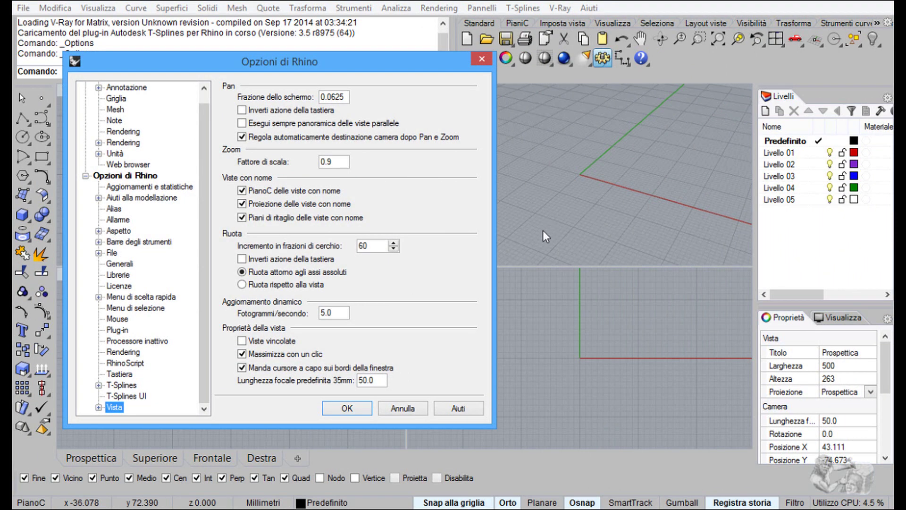
left_click(124, 385)
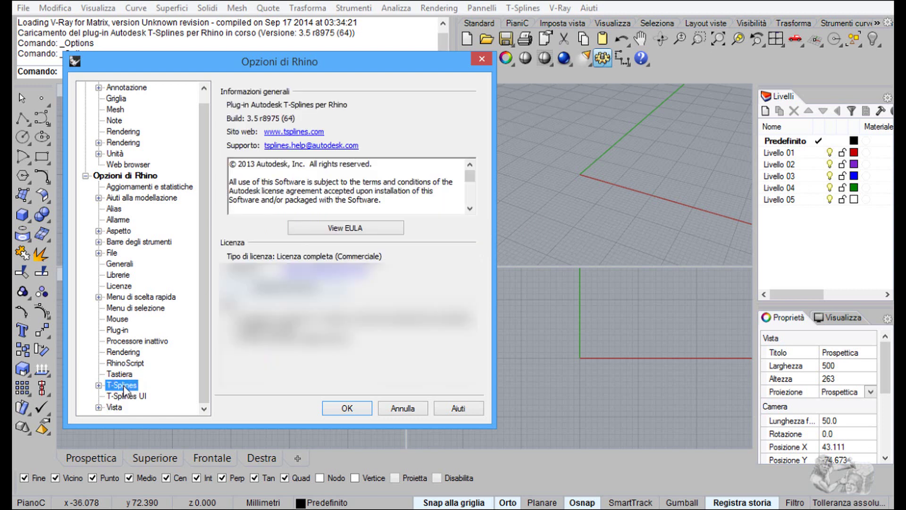
left_click(98, 407)
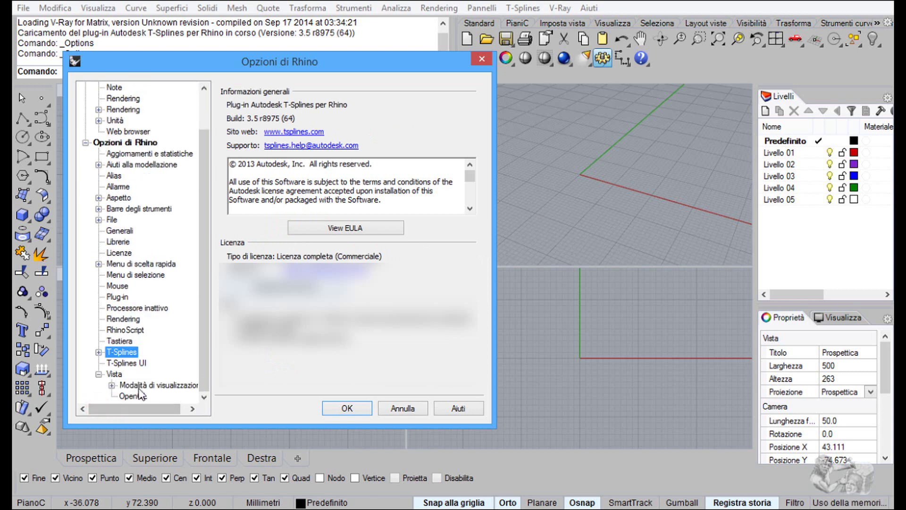
left_click(111, 385)
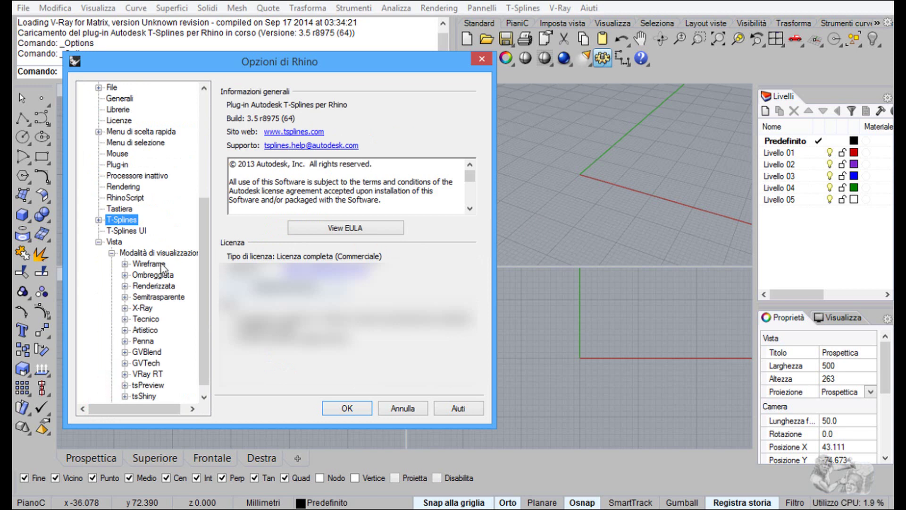
left_click(160, 263)
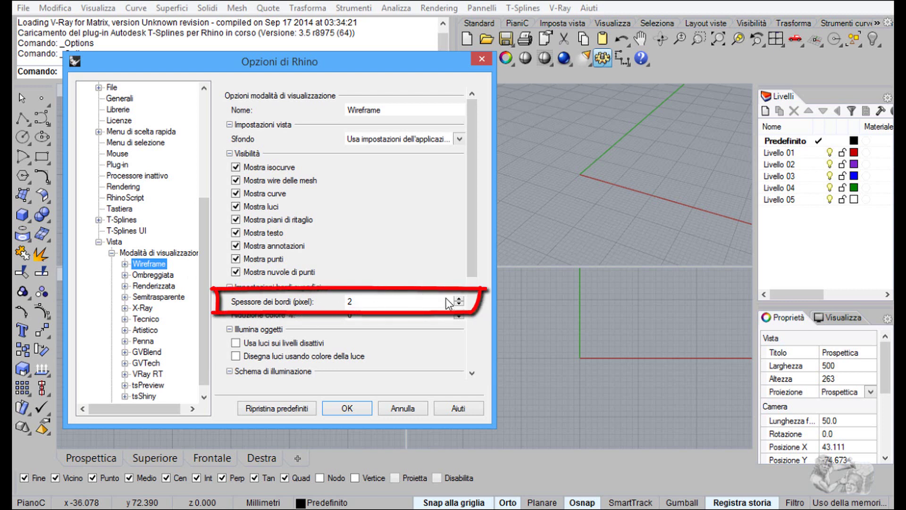
Lower the Wireframe Spessore dei bordi from 2 to 1 pixel, then select Ombreggiata
left_click(459, 305)
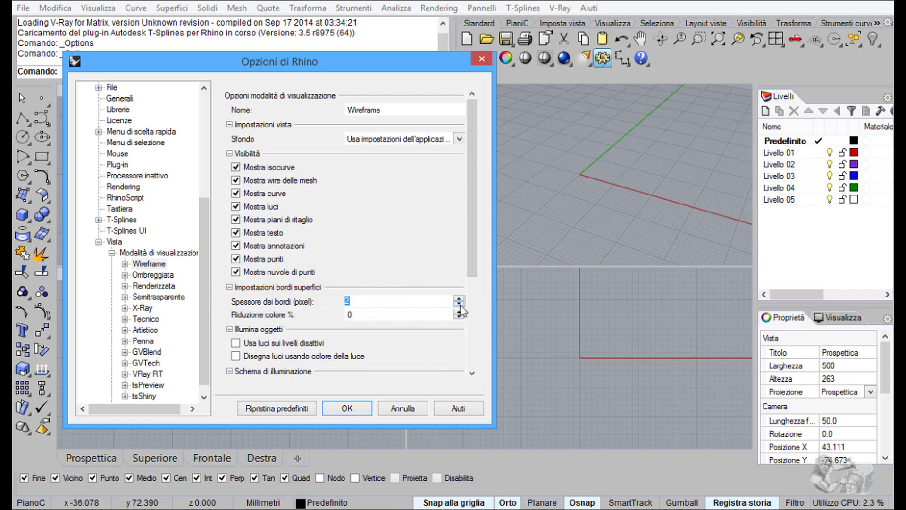
left_click(459, 305)
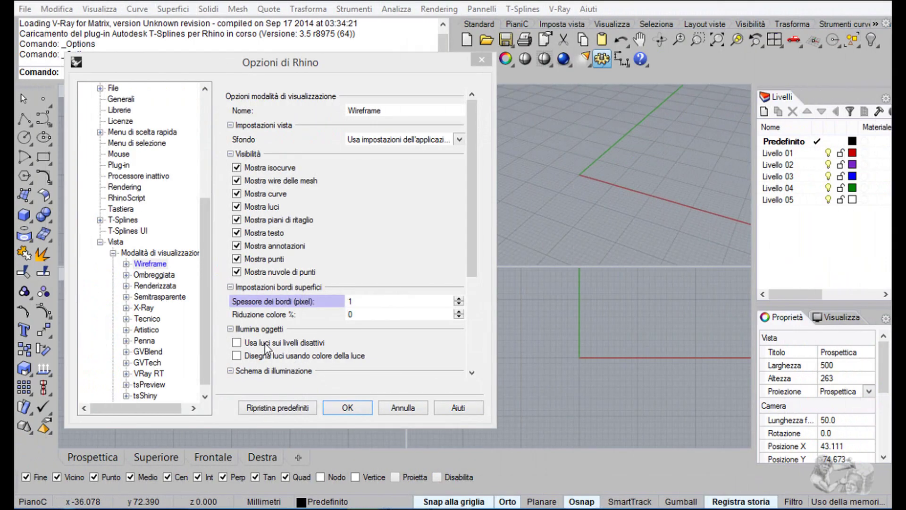
left_click(154, 275)
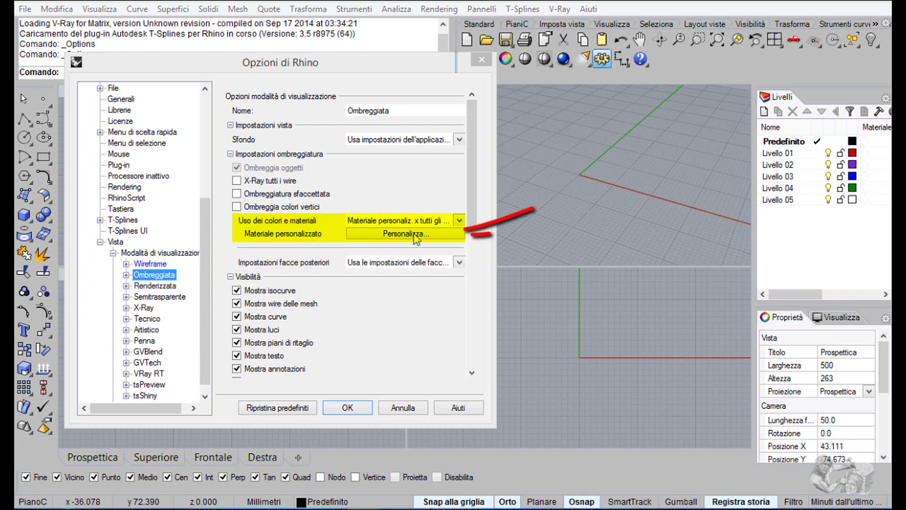
Set the Ombreggiata custom material to gloss intensity 40 and finish 32, with Ambiente off
left_click(415, 235)
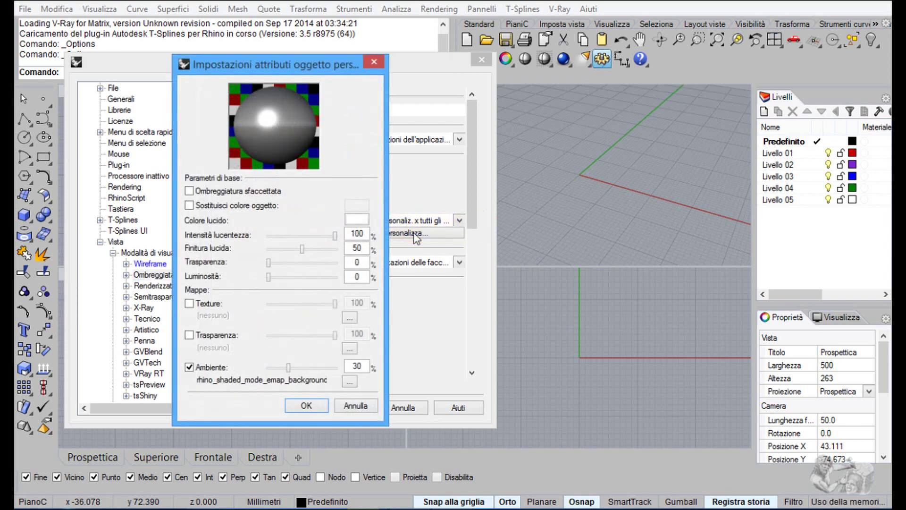
left_click(334, 236)
left_click_drag(335, 237, 295, 235)
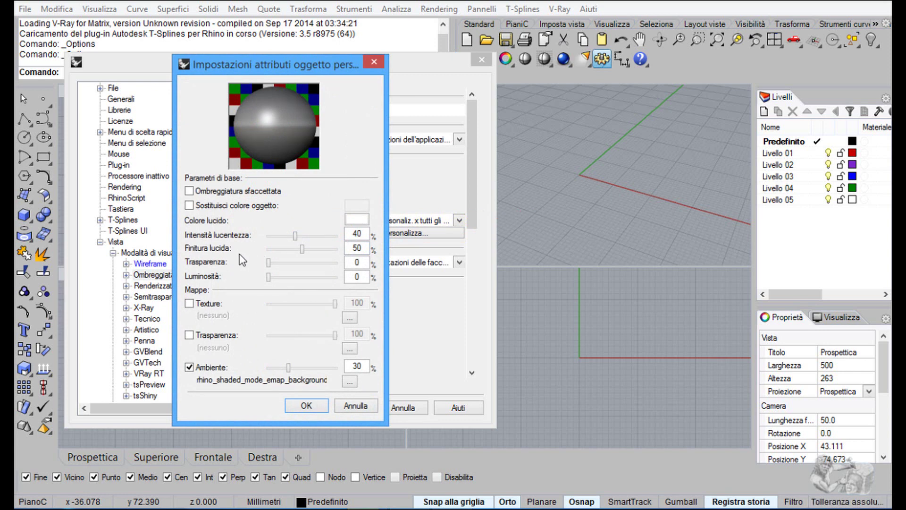
left_click(302, 249)
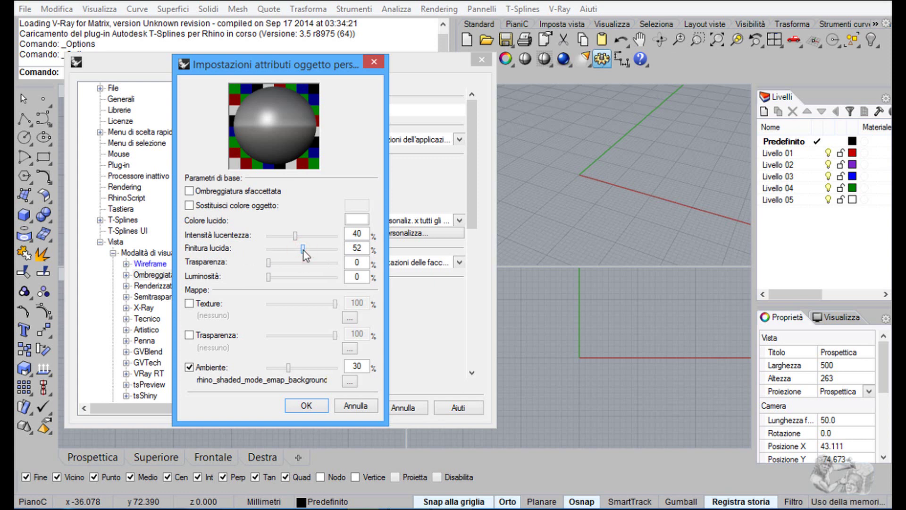
left_click_drag(303, 250, 289, 249)
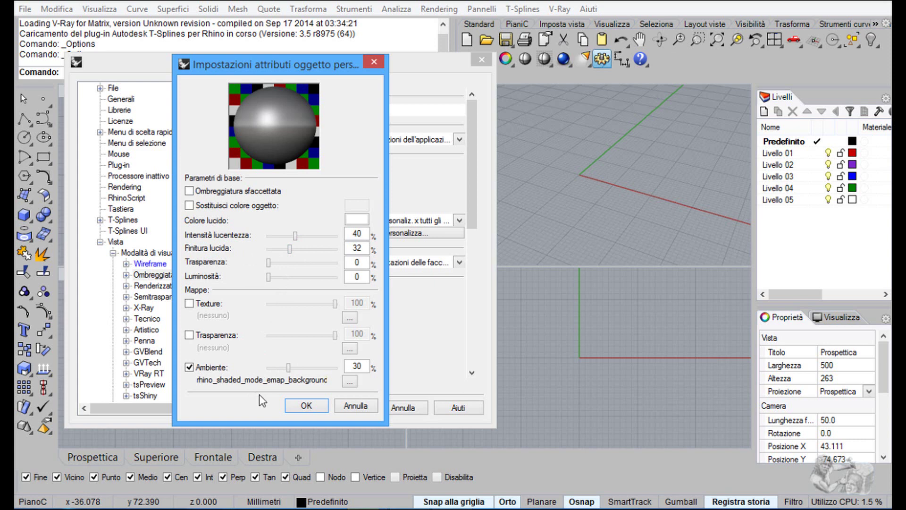
left_click(191, 368)
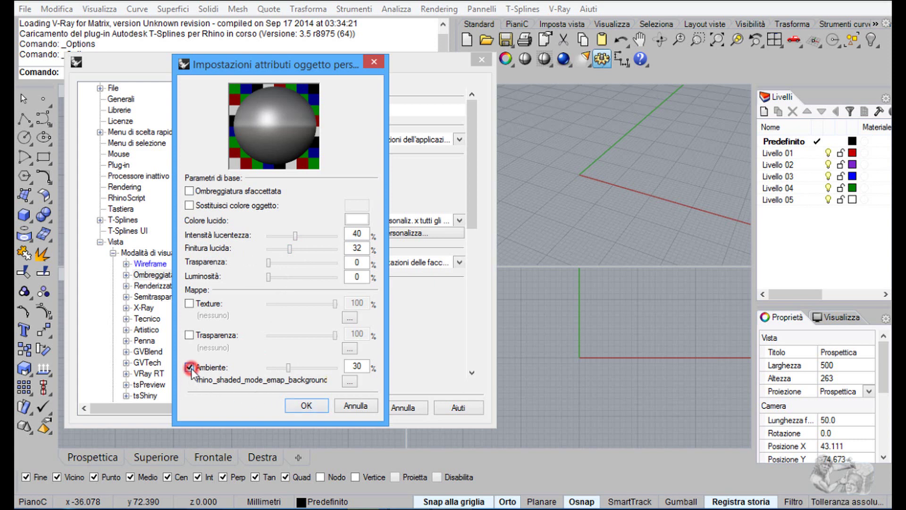
left_click(312, 405)
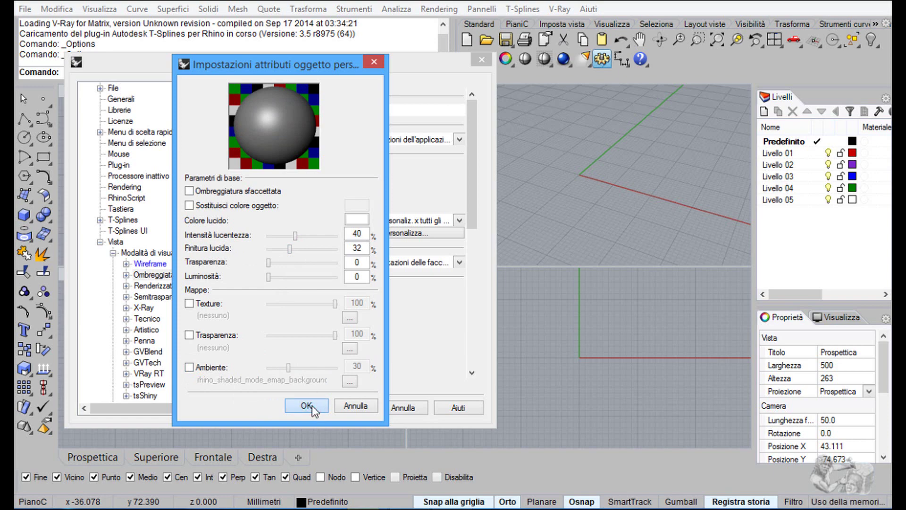
left_click(313, 406)
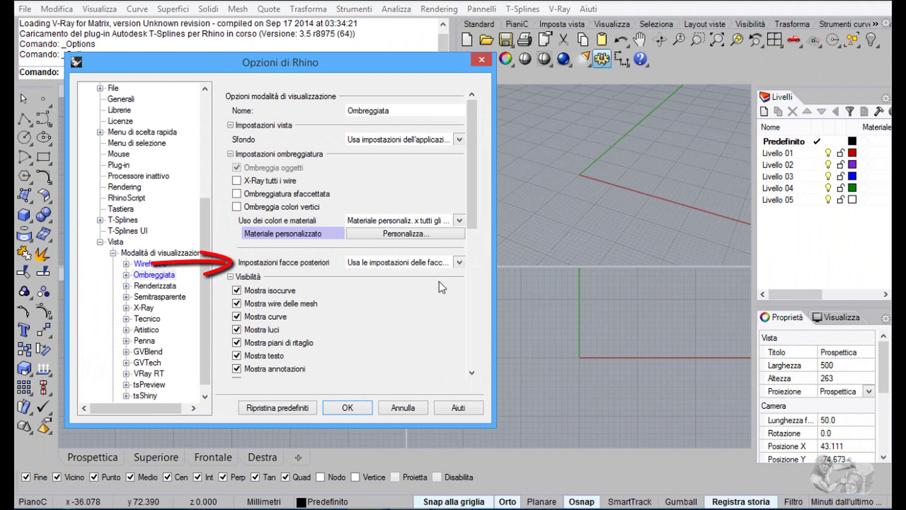
Set Ombreggiata back faces to 'Mat. personaliz. x tutte le facce posteriori' and open its material
left_click(459, 262)
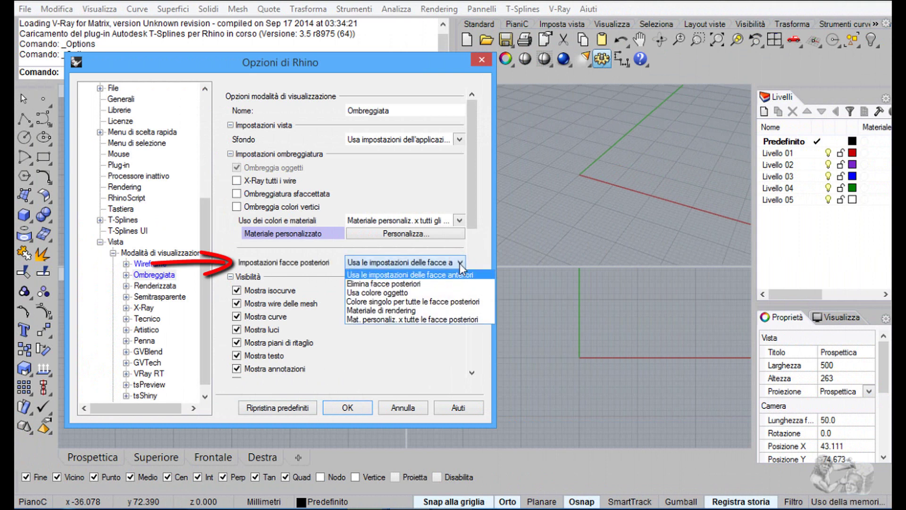
left_click(486, 320)
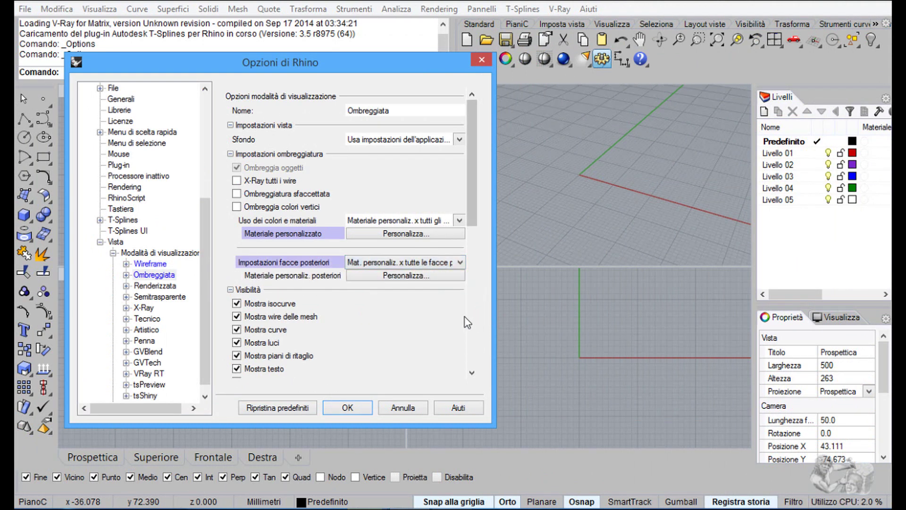
left_click(403, 275)
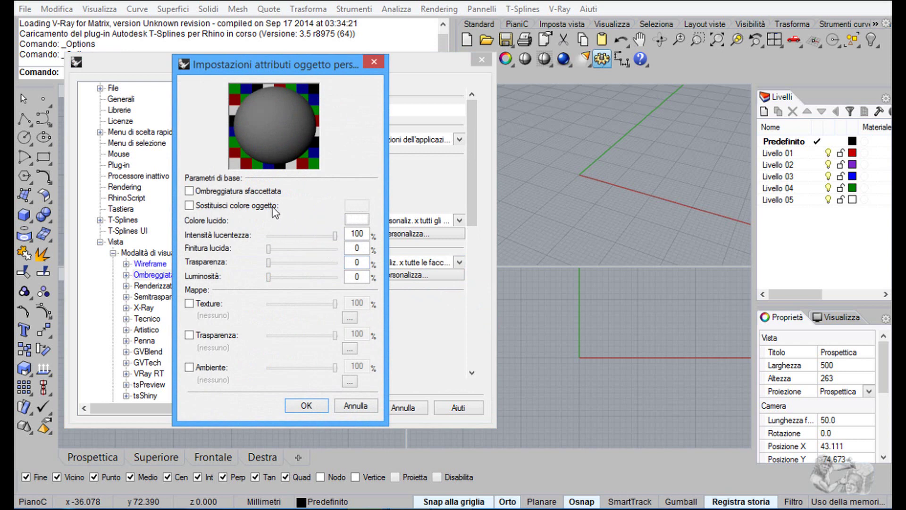
Override the back-face material colour with VerdeAcqua green and confirm the material settings
left_click(191, 206)
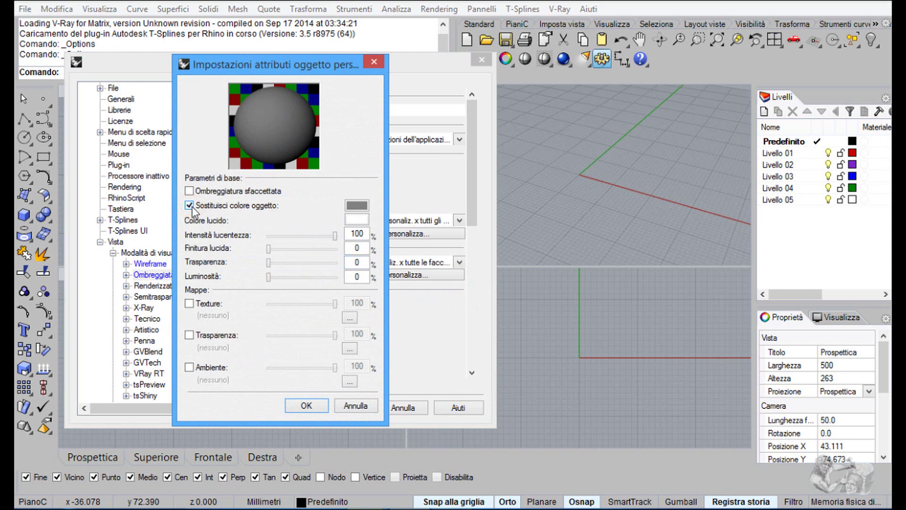
left_click(358, 204)
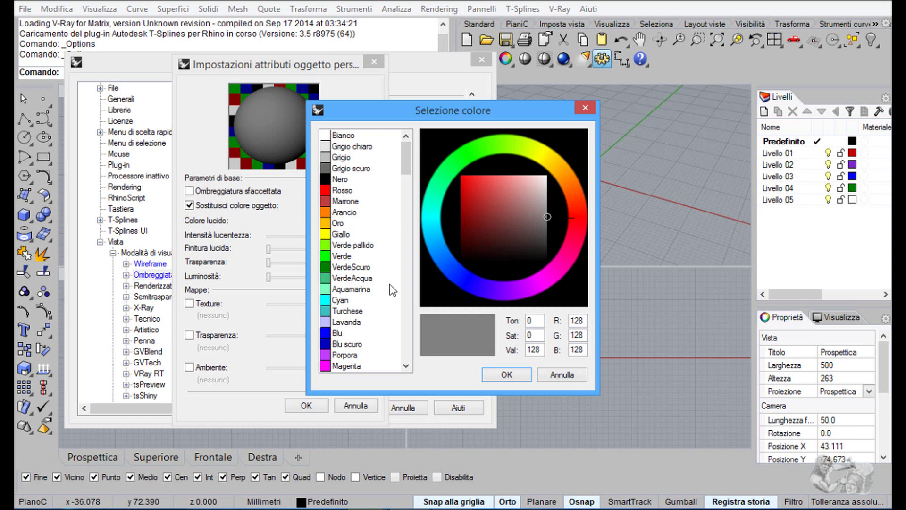
left_click(348, 278)
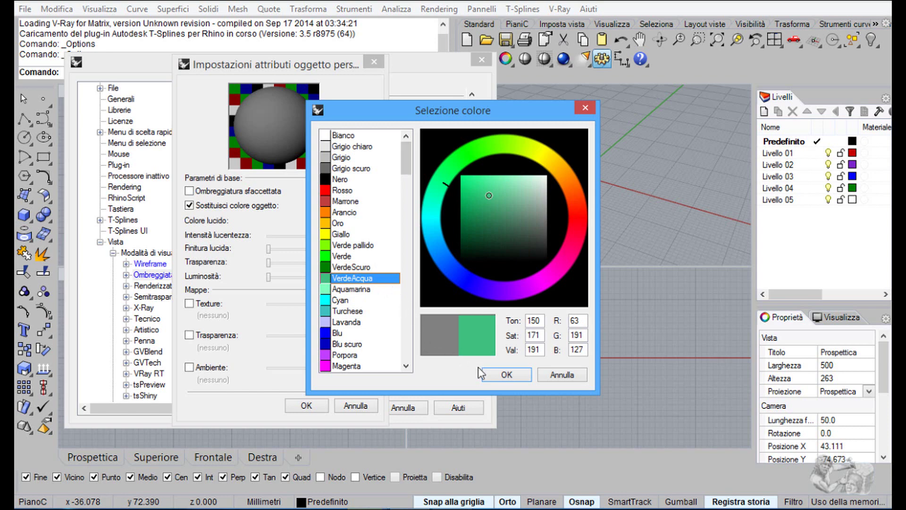
left_click(519, 376)
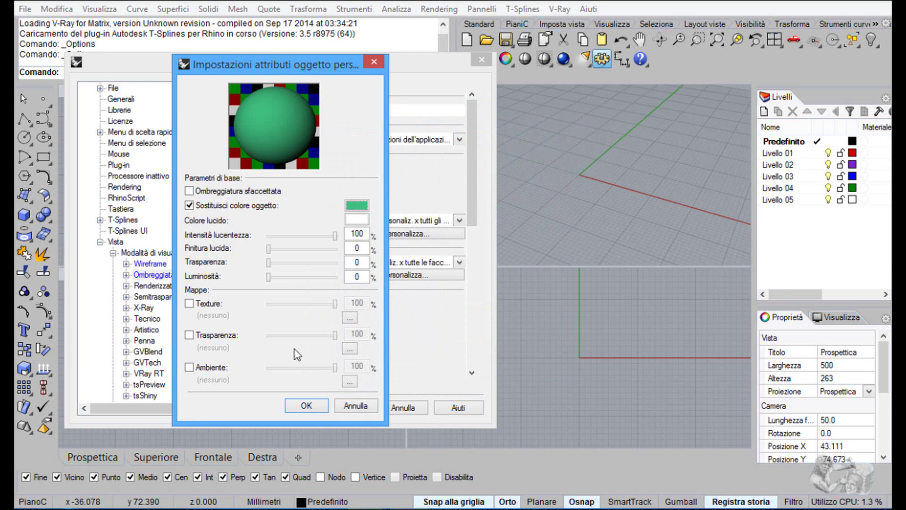
left_click(312, 408)
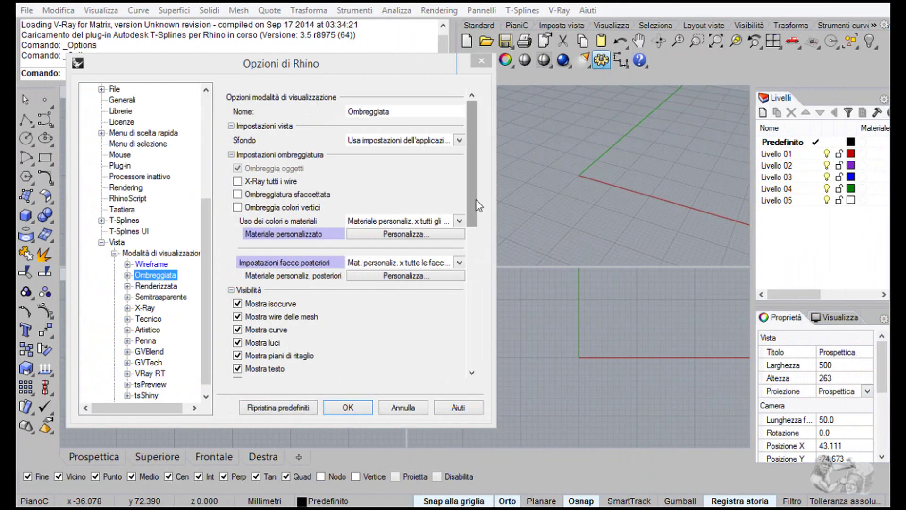
Enter 1 as the Ombreggiata Spessore dei bordi (pixel) value
left_click_drag(472, 183, 471, 246)
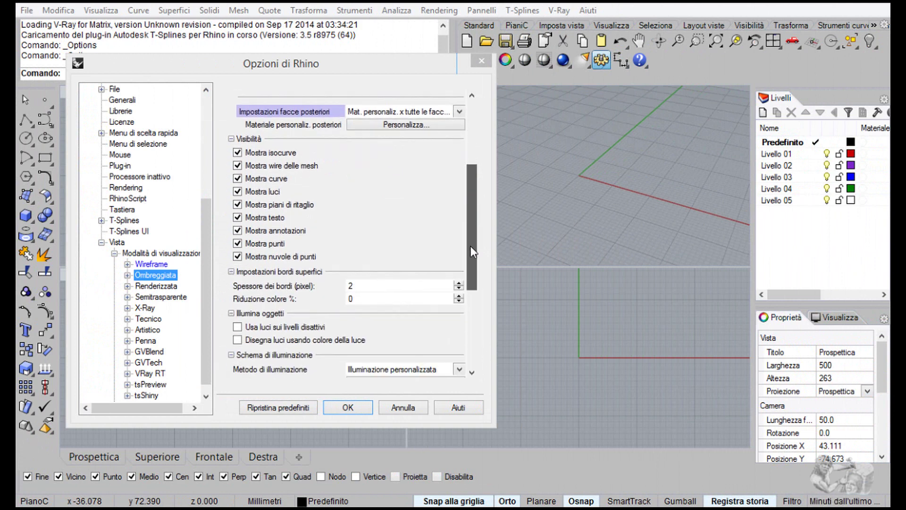
double_click(347, 285)
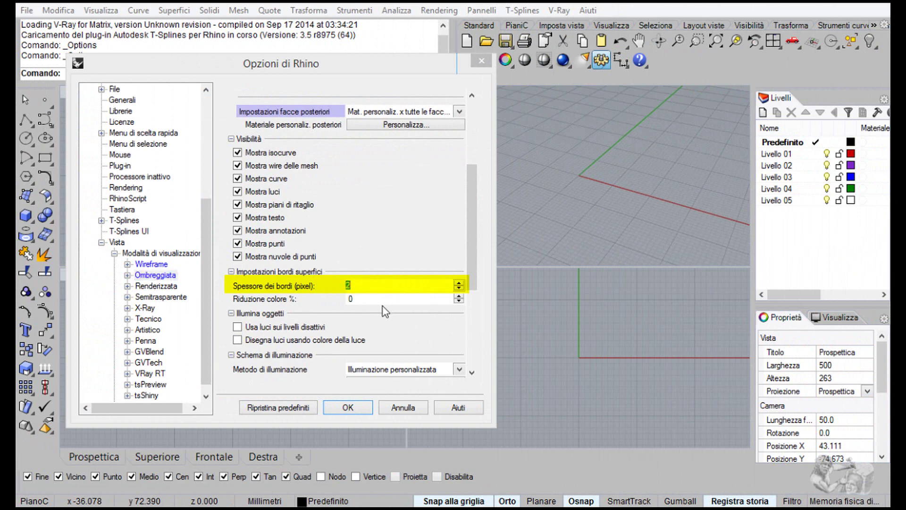
type("1")
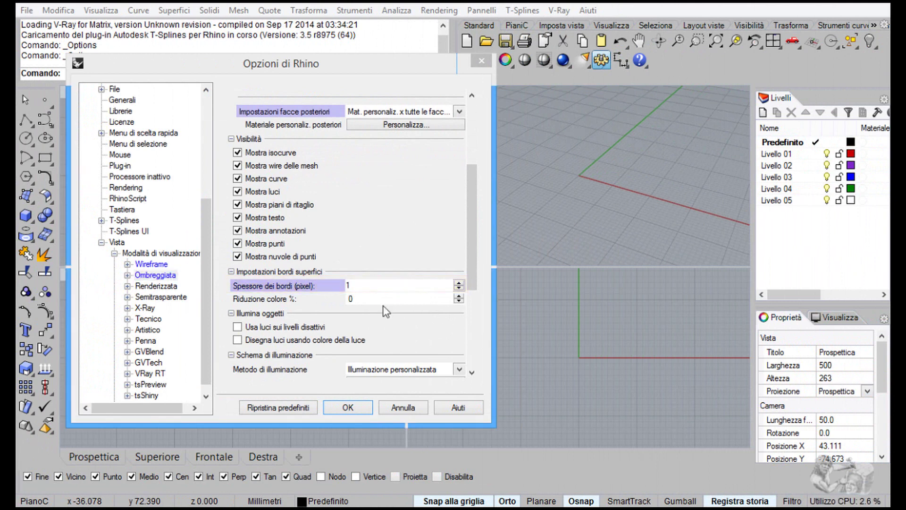
double_click(349, 298)
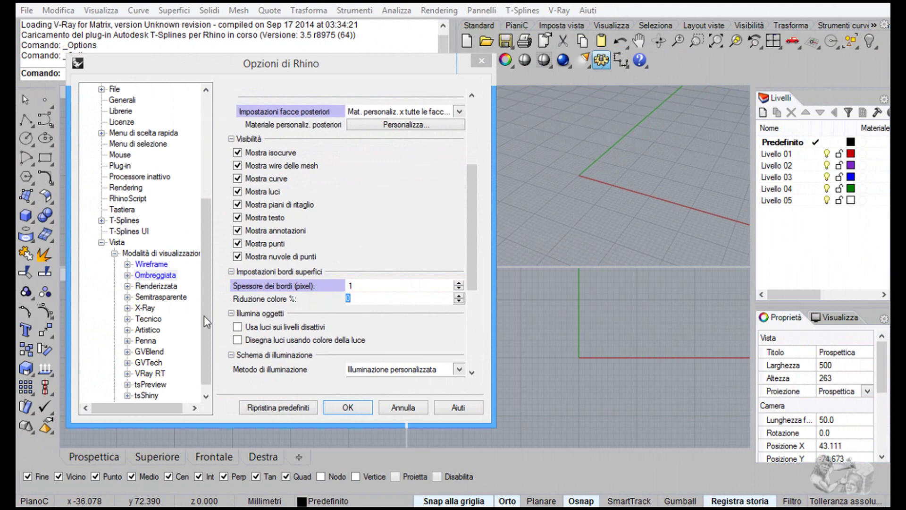
In Semitrasparente, set Lucentezza to 0 and Trasparenza to 75
left_click(170, 298)
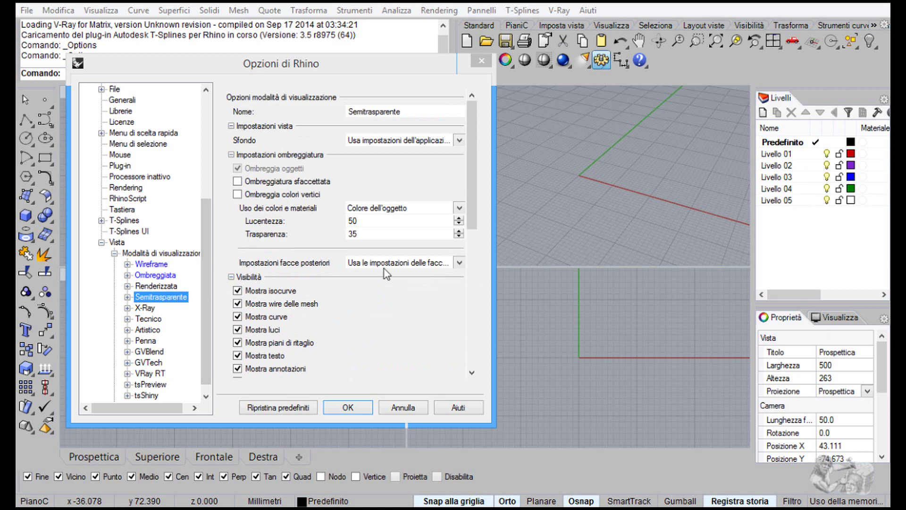
scroll(471, 205, "down", 1)
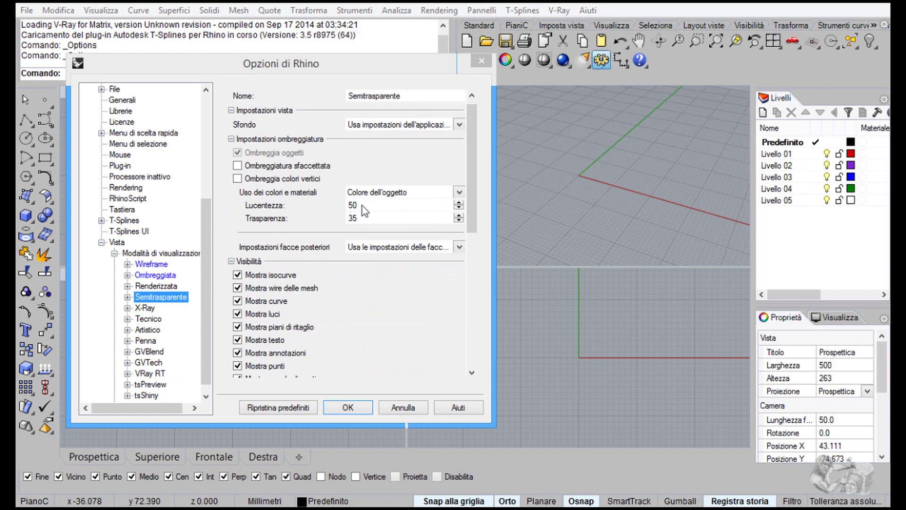
left_click_drag(364, 206, 346, 204)
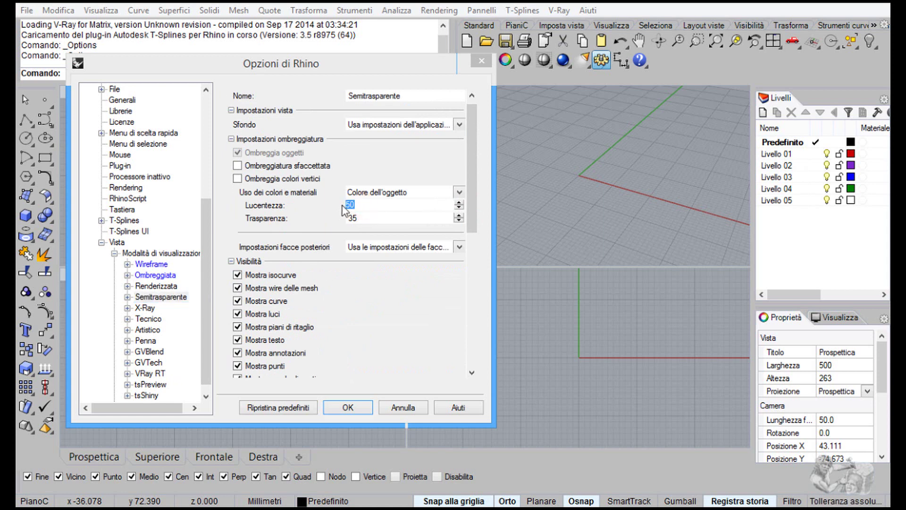
type("0")
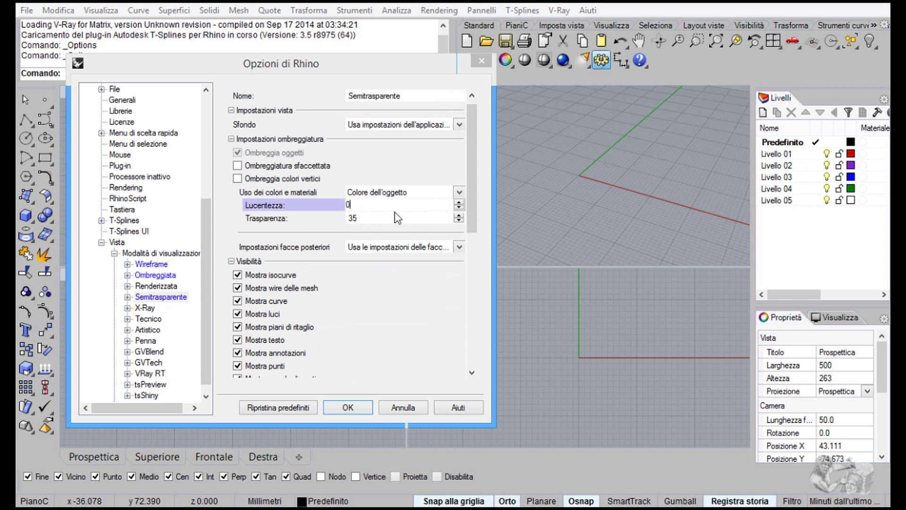
double_click(359, 219)
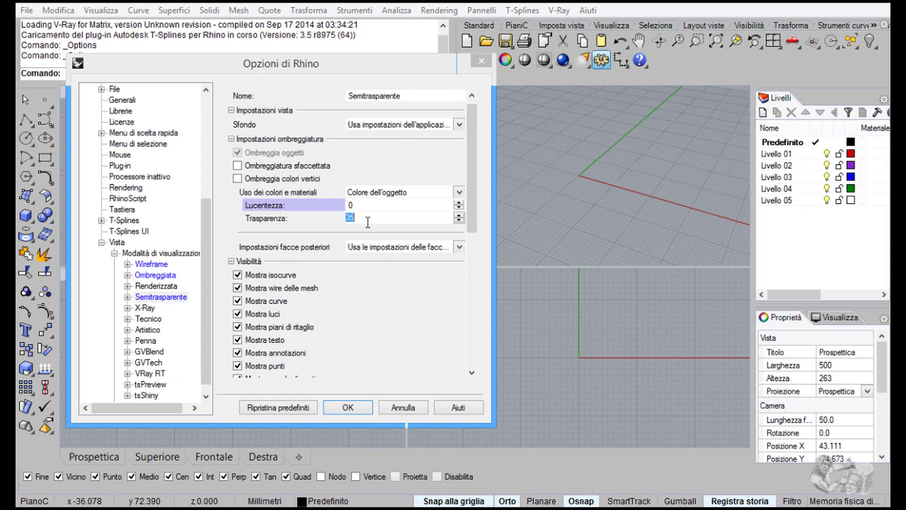
type("7")
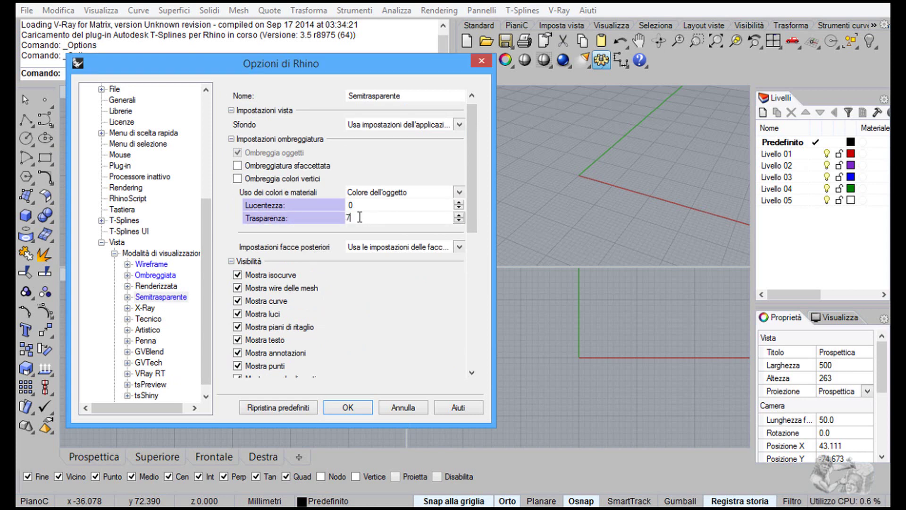
type("5")
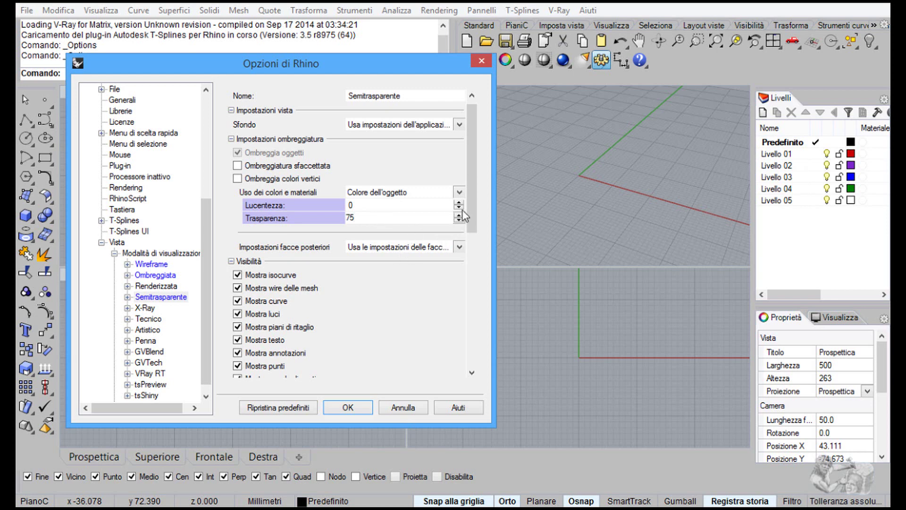
left_click_drag(472, 203, 470, 267)
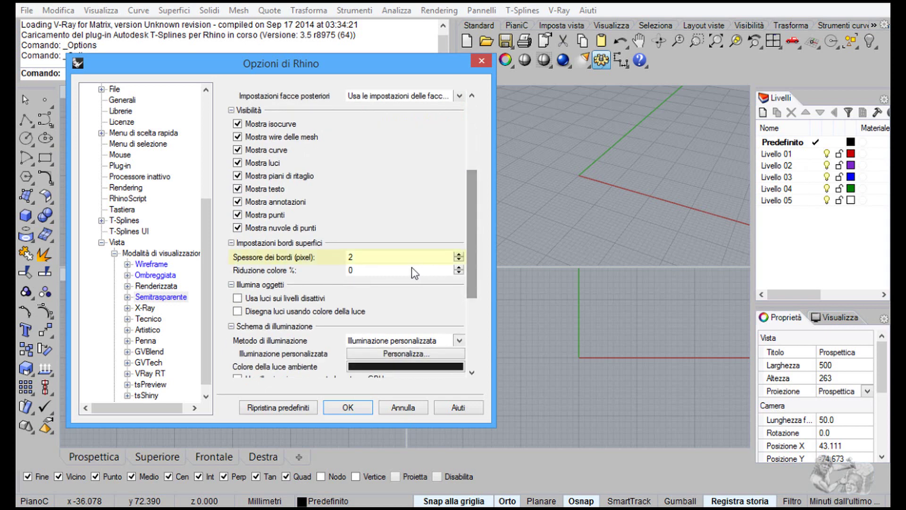
Set Semitrasparente Spessore dei bordi to 1 pixel and confirm Opzioni di Rhino
left_click(353, 257)
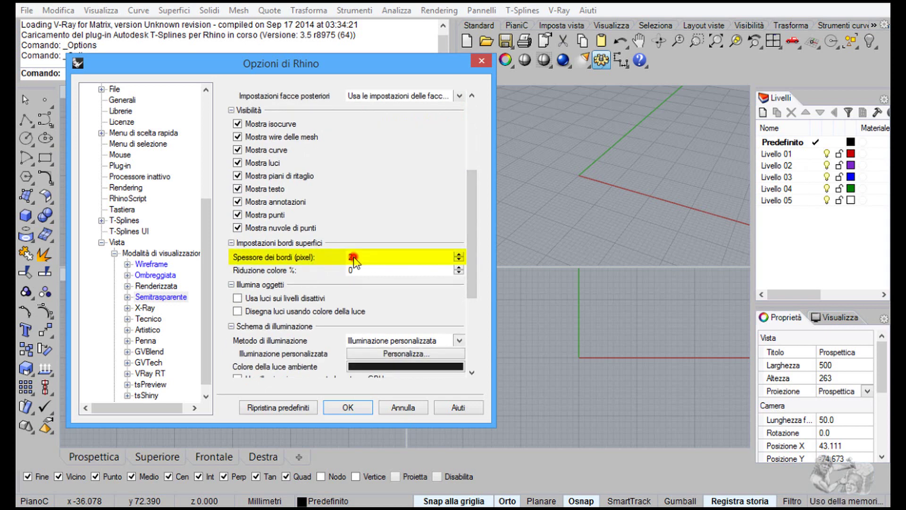
key("BackSpace")
type("1")
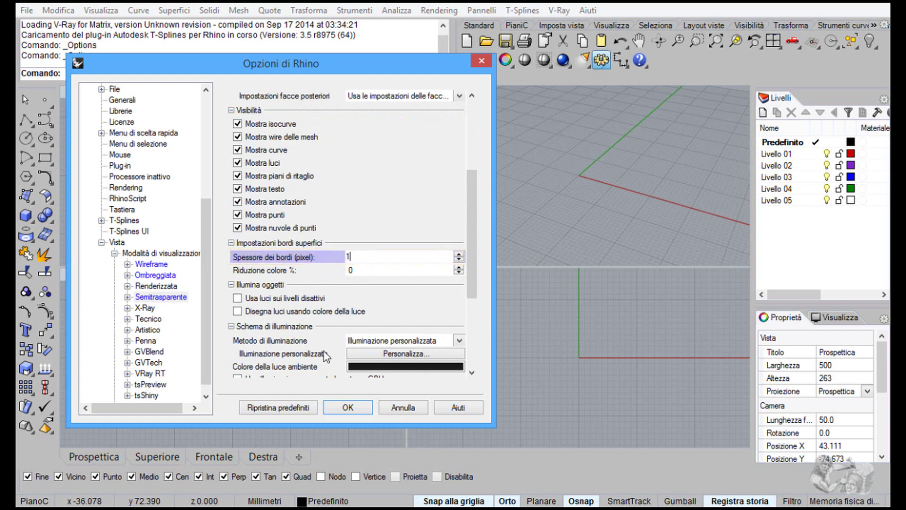
left_click(361, 410)
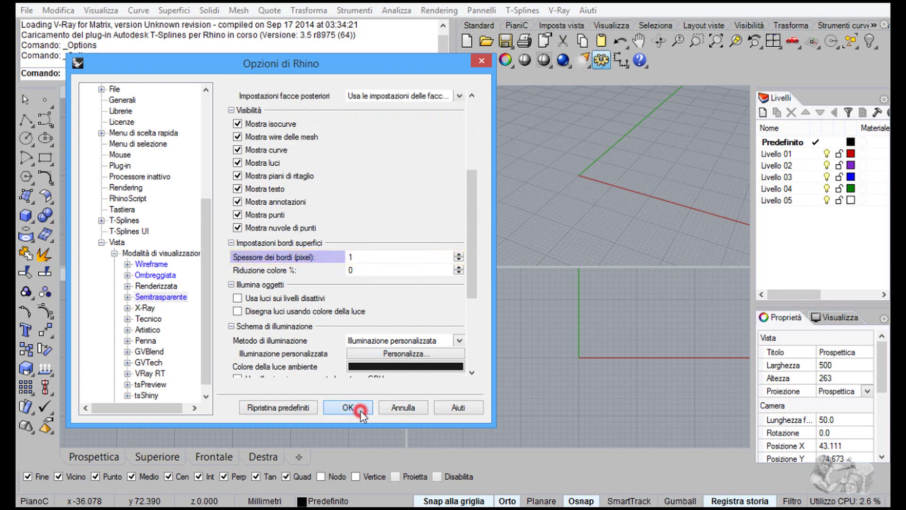